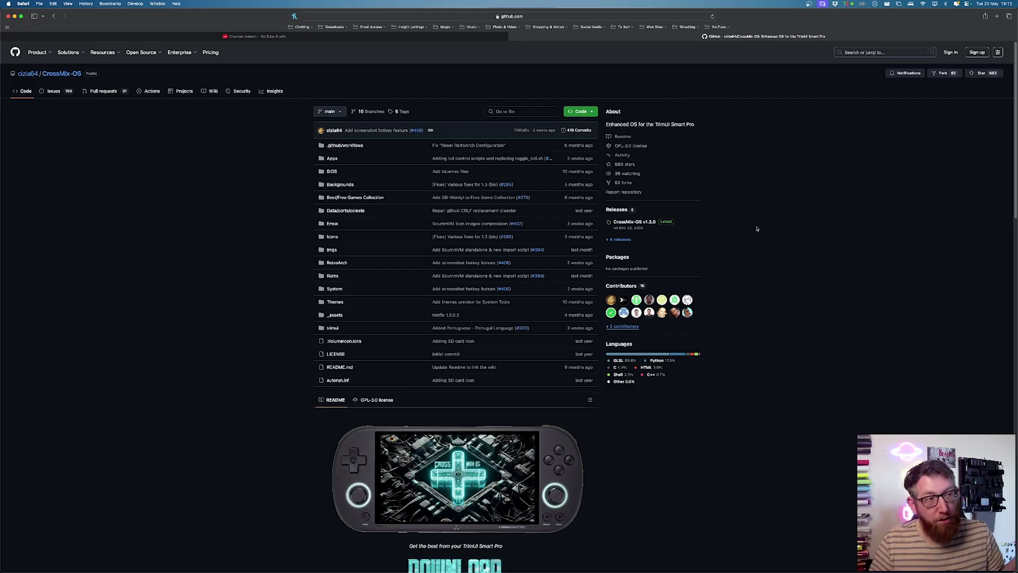
Step: Scroll the CrossMix-OS README down to the Introduction and Getting Started wiki links
scroll(757, 229, down, 2)
scroll(753, 249, down, 6)
scroll(751, 250, down, 1)
scroll(715, 236, down, 3)
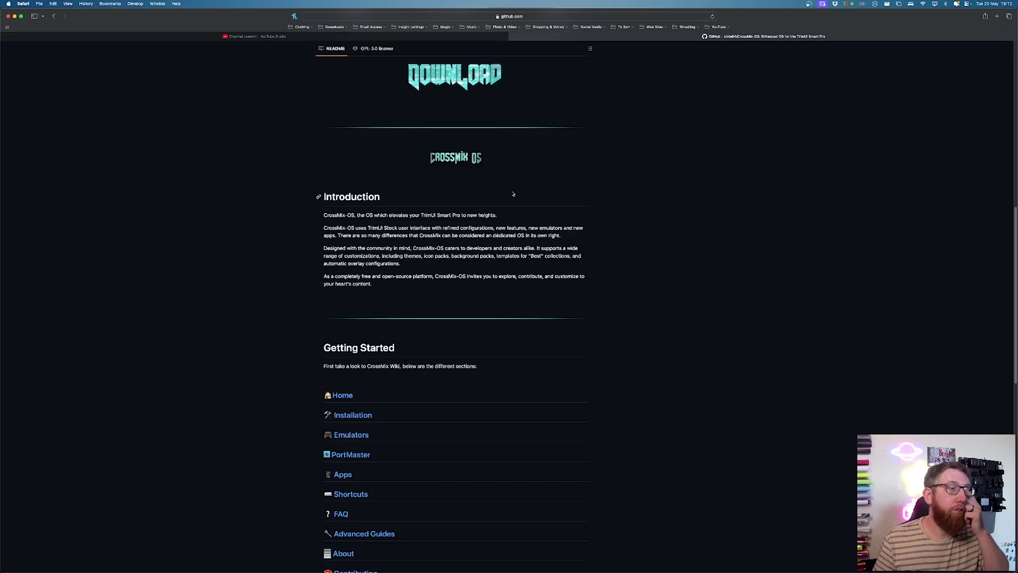
scroll(514, 194, down, 1)
scroll(514, 194, down, 5)
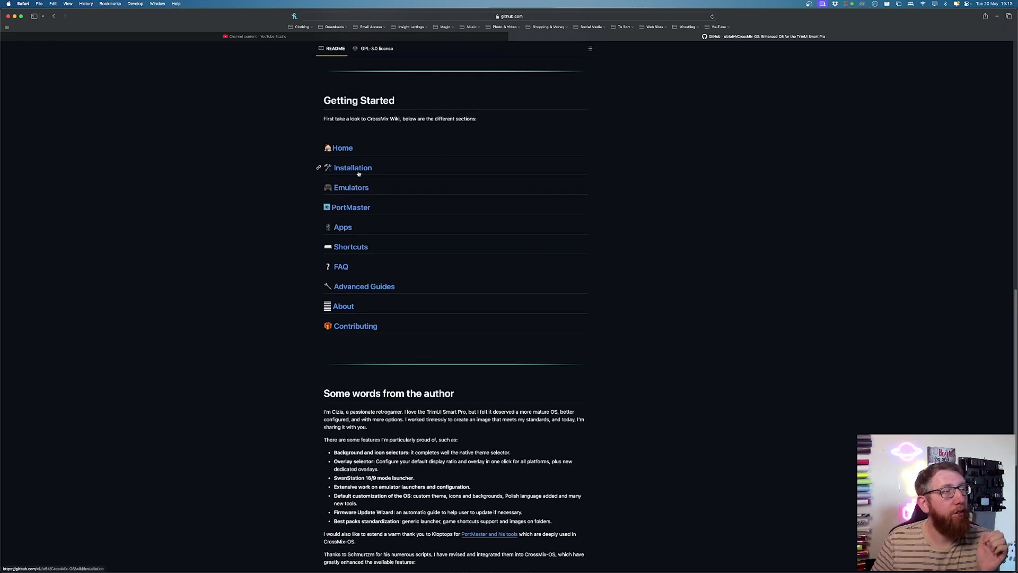
Step: Open the wiki's Installation page and read past the Mac OS formatting steps to CrossMix installation
click(357, 167)
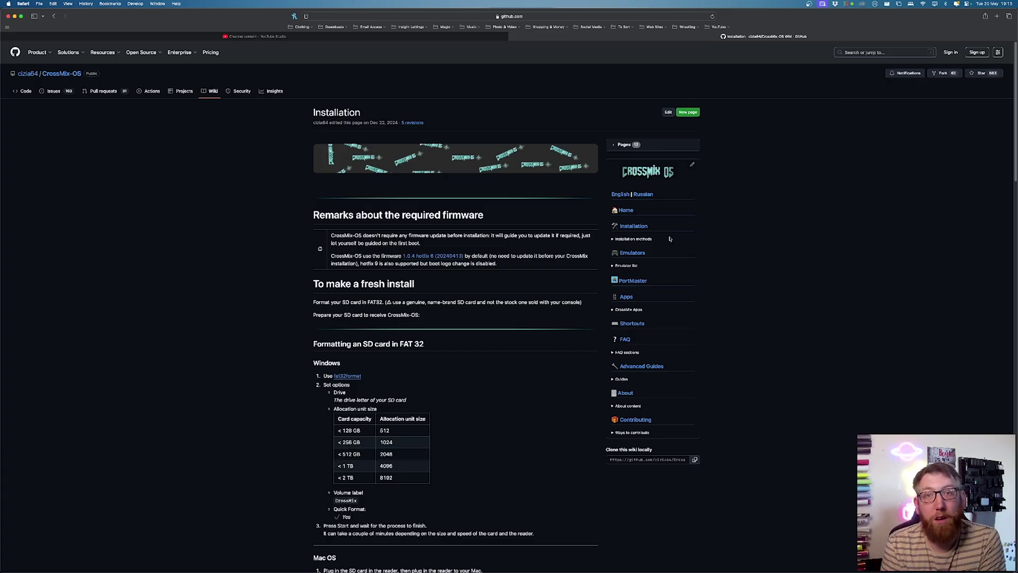
scroll(555, 307, down, 5)
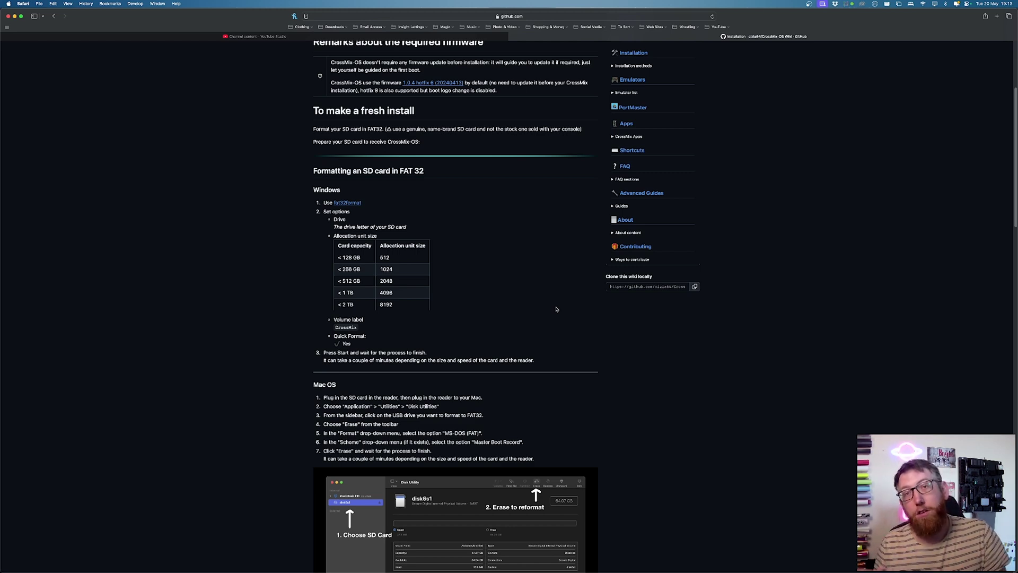
scroll(556, 310, down, 3)
scroll(556, 309, down, 3)
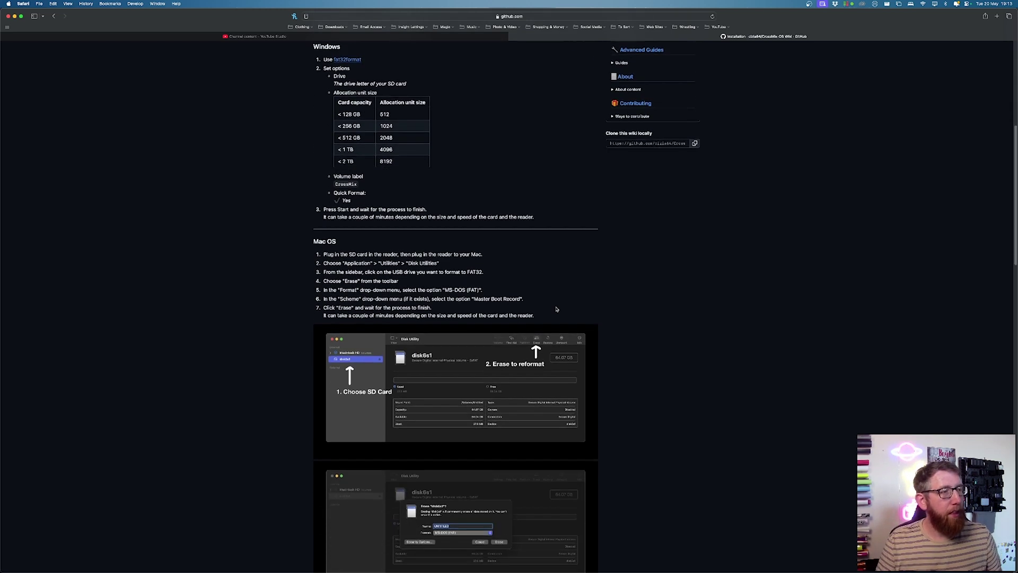
scroll(556, 309, down, 3)
scroll(557, 309, down, 1)
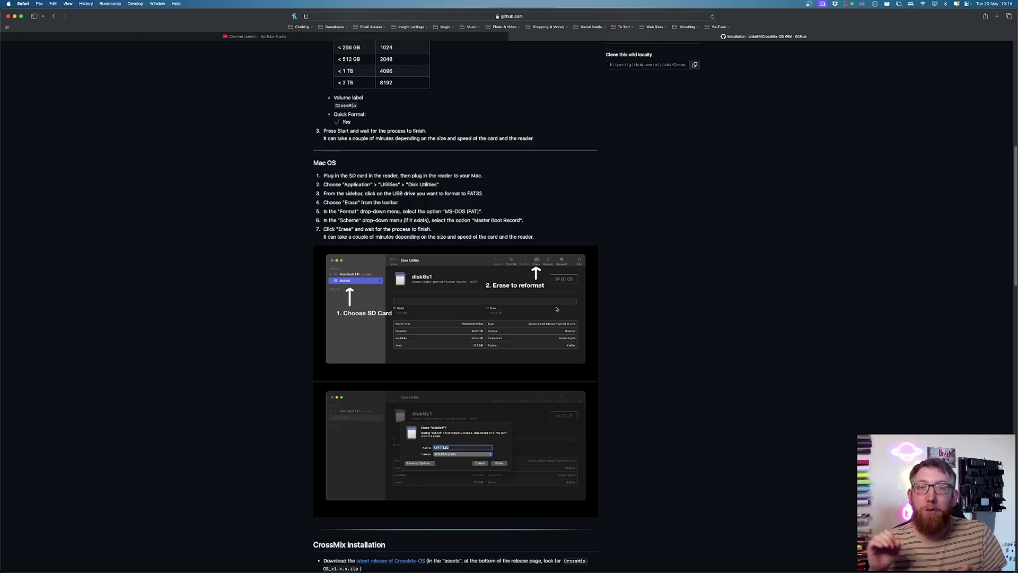
scroll(557, 310, down, 3)
scroll(556, 306, down, 4)
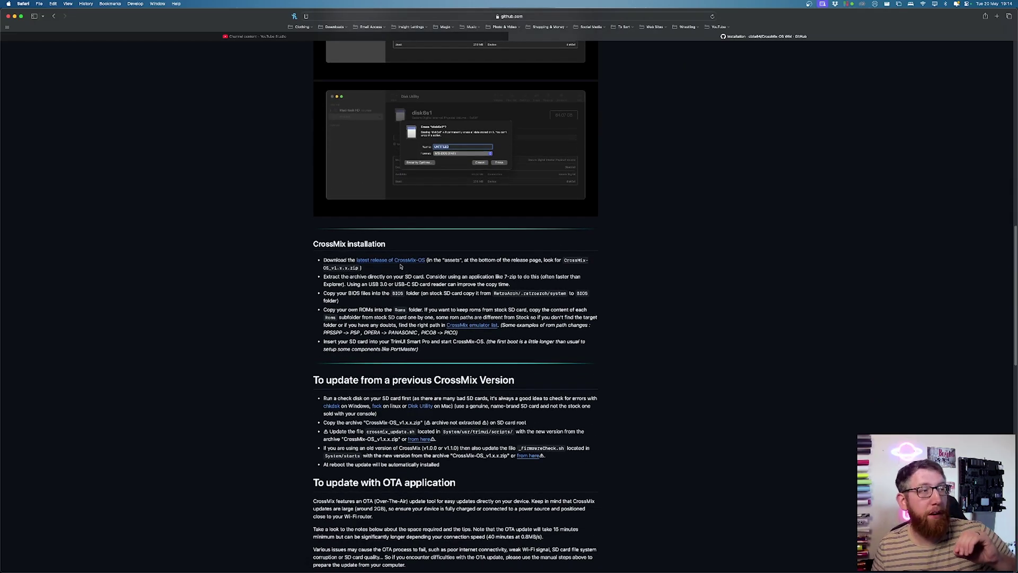
Step: Open the CrossMix-OS v1.3.0 release page
click(401, 261)
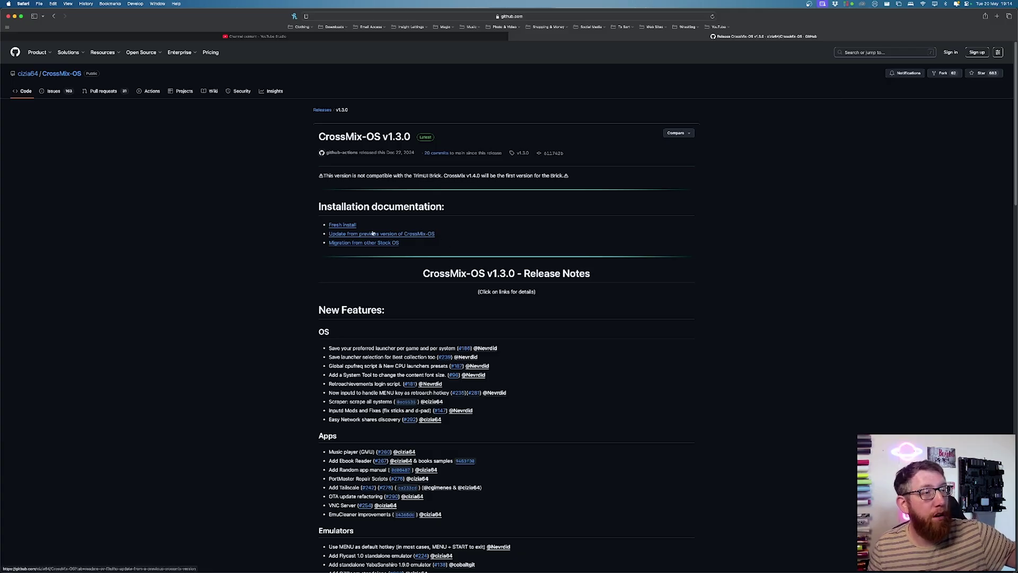
click(350, 226)
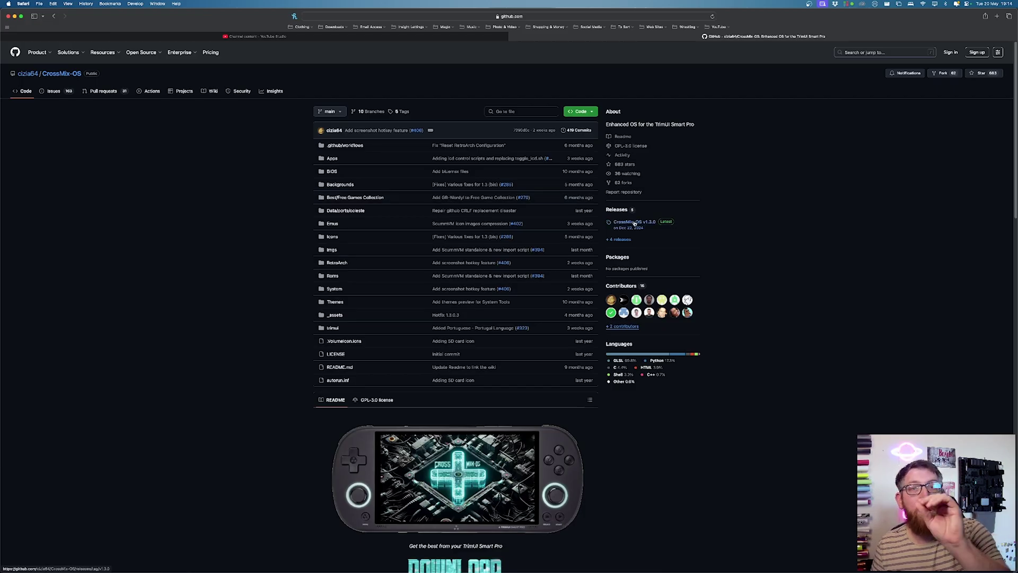
click(663, 227)
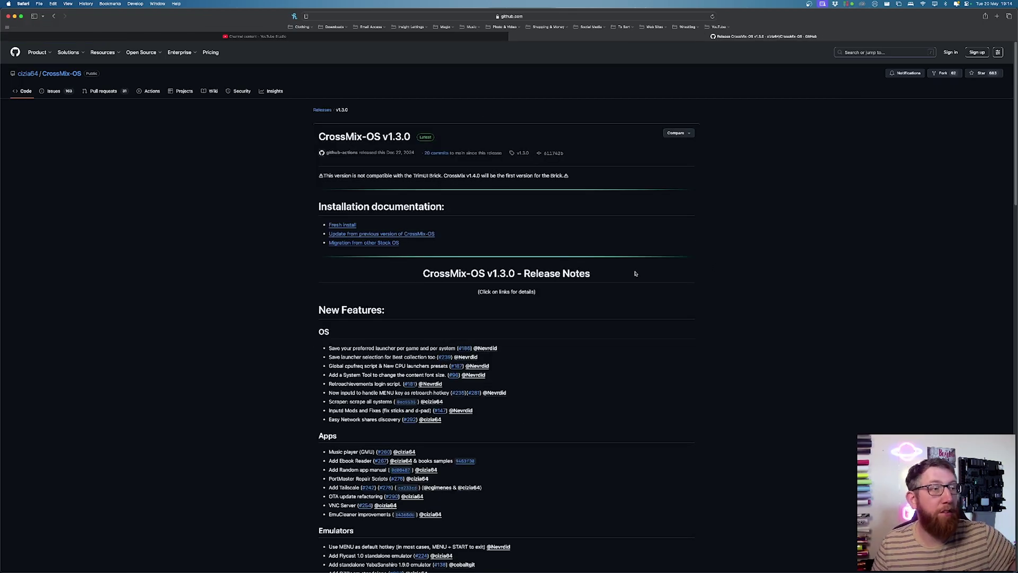
Step: Start downloading CrossMix-OS_v1.3.0.zip from the release's Assets
scroll(635, 273, down, 5)
scroll(636, 273, down, 5)
scroll(636, 274, down, 5)
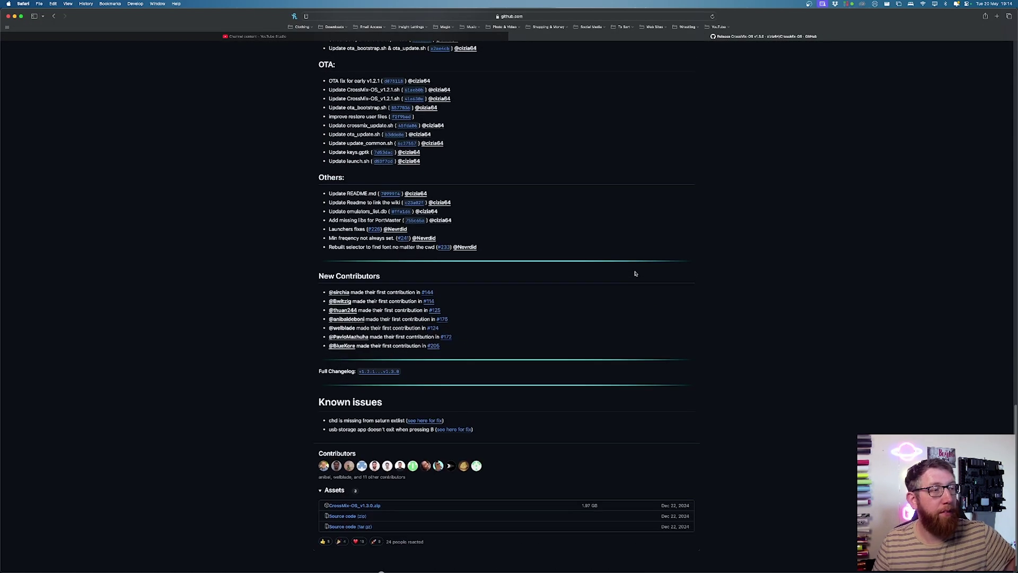
scroll(635, 273, down, 1)
scroll(636, 273, down, 1)
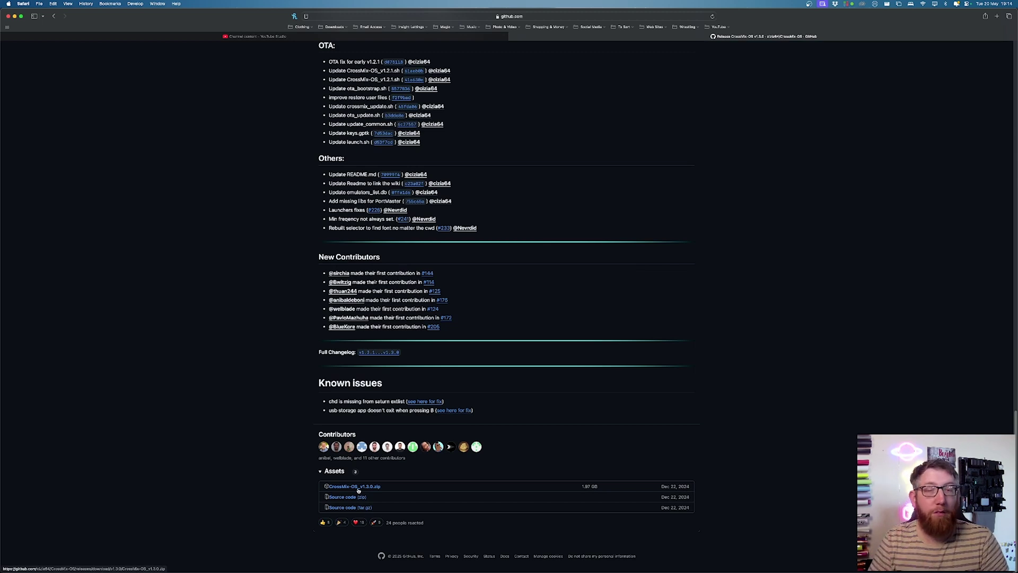
click(359, 489)
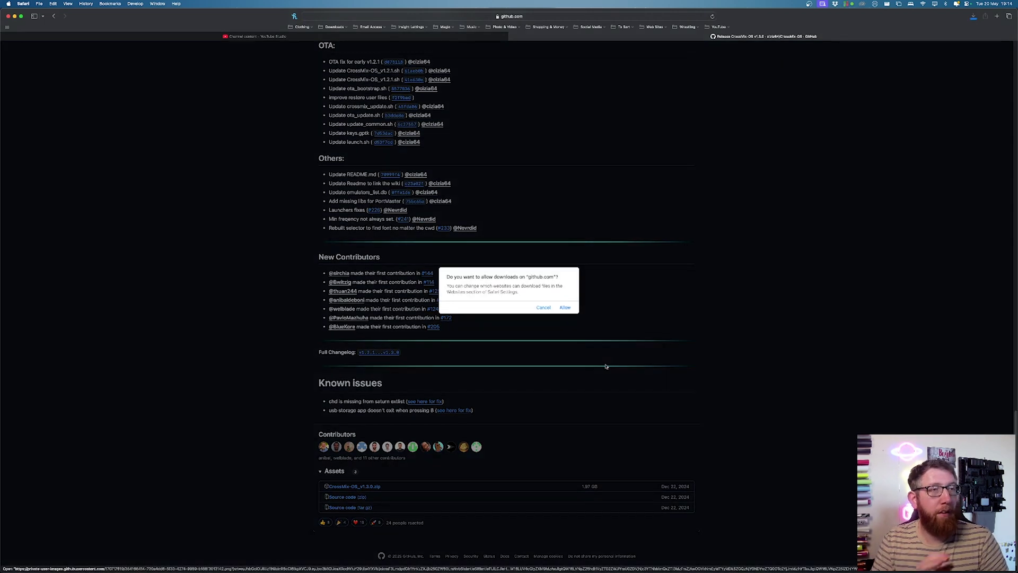
Step: Allow downloads from github.com, then show the 128 GB VOLUME1 card in Disk Utility
click(566, 308)
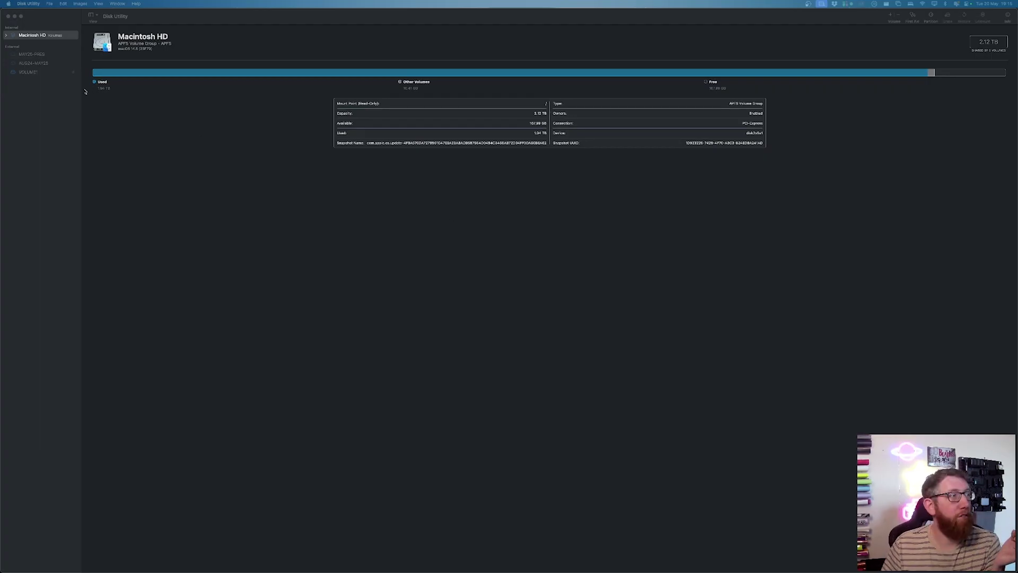
click(41, 72)
click(41, 72)
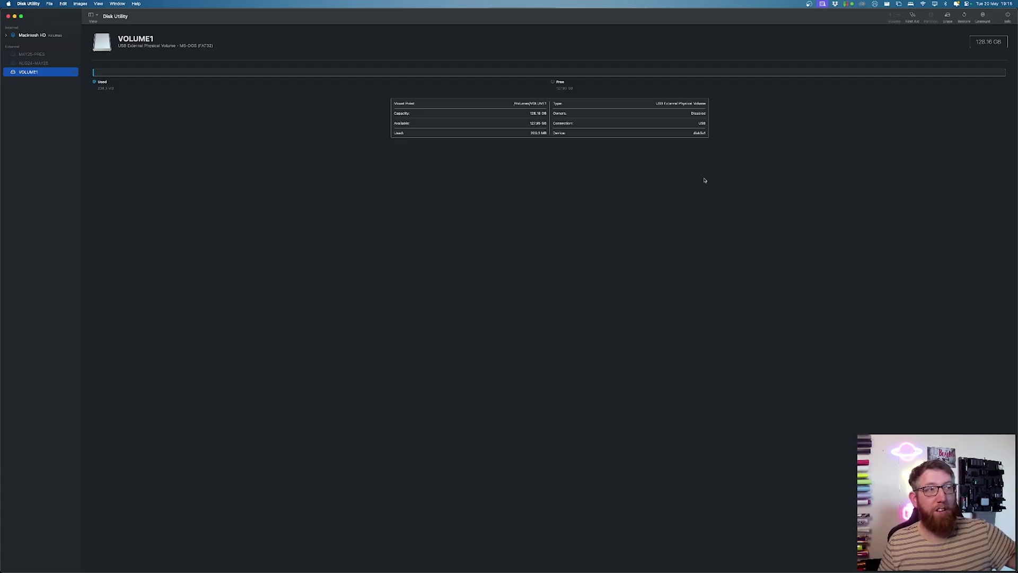
Step: Erase the VOLUME1 card, keeping MS-DOS (FAT32) as its format
click(948, 17)
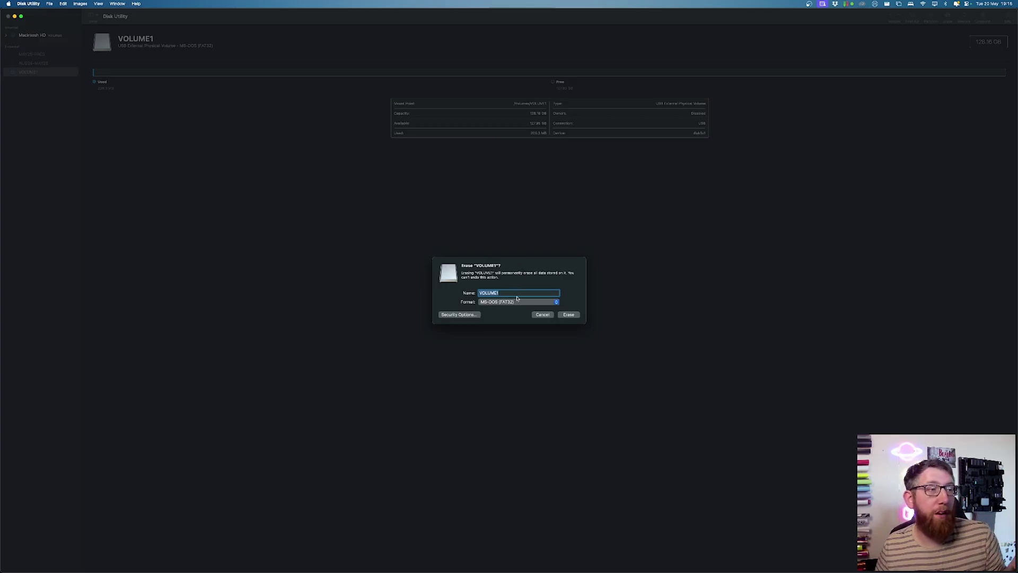
click(516, 302)
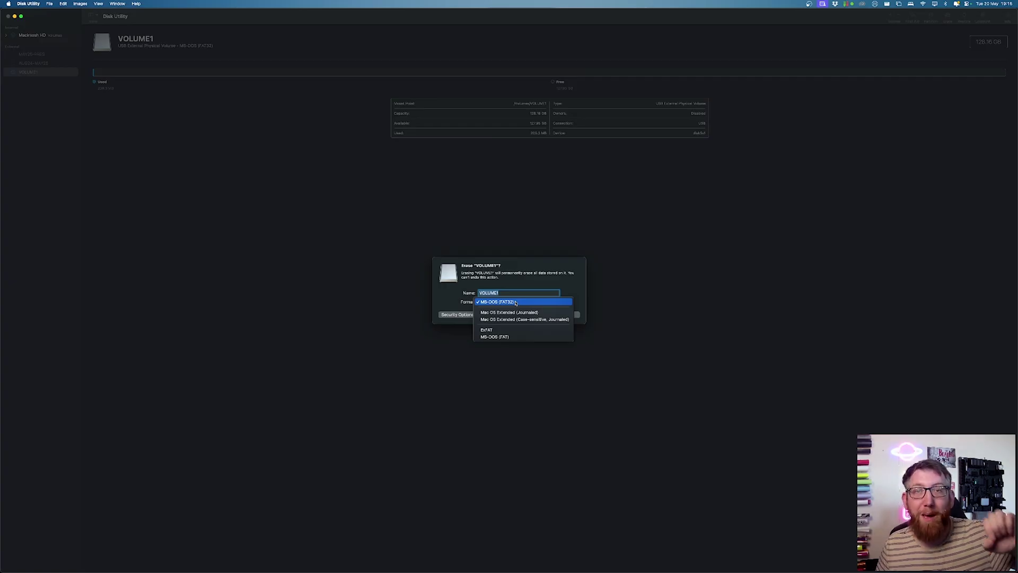
click(515, 302)
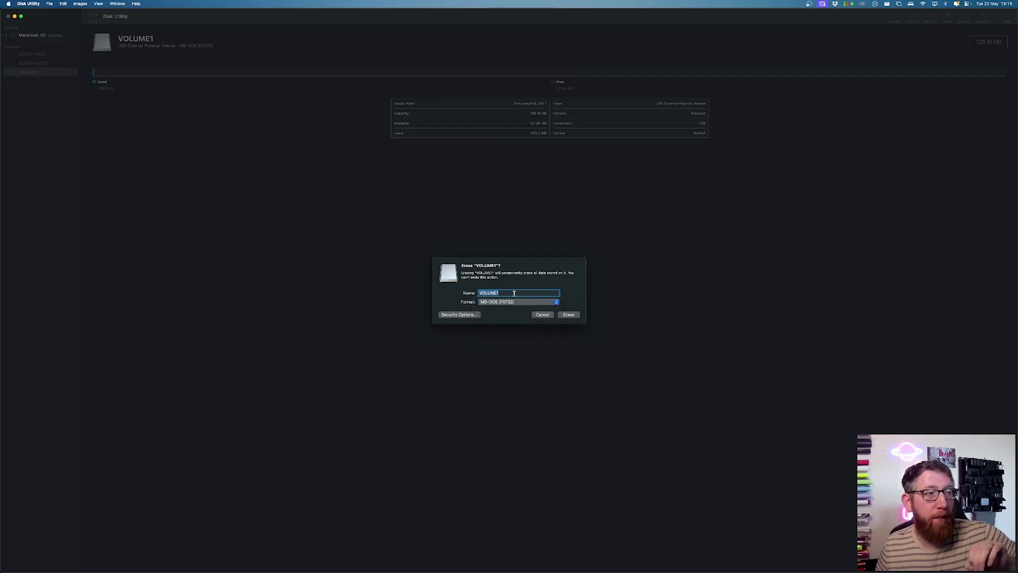
click(568, 315)
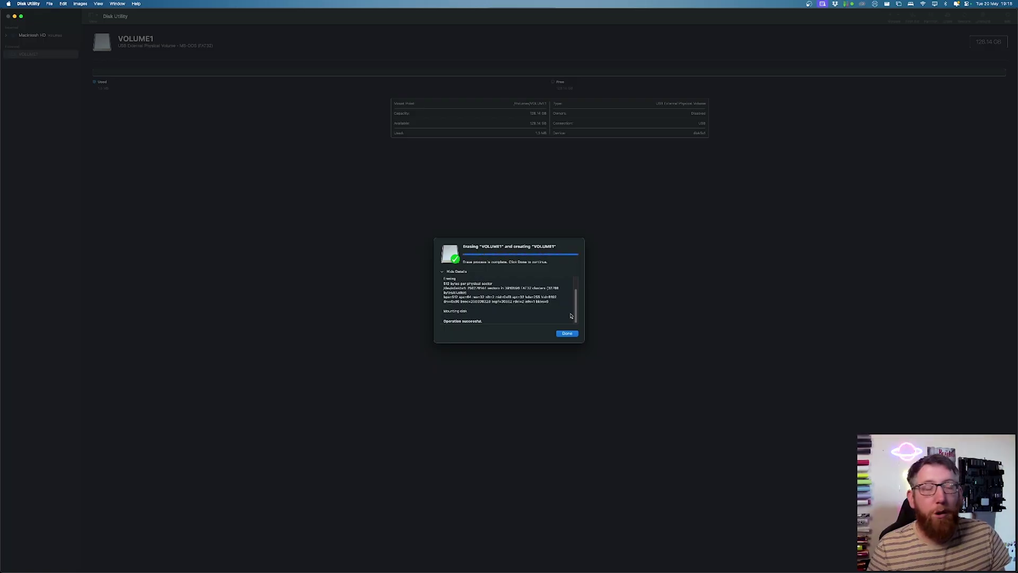
Step: Dismiss the erase report and give the card volume the name TRIMUI
click(567, 332)
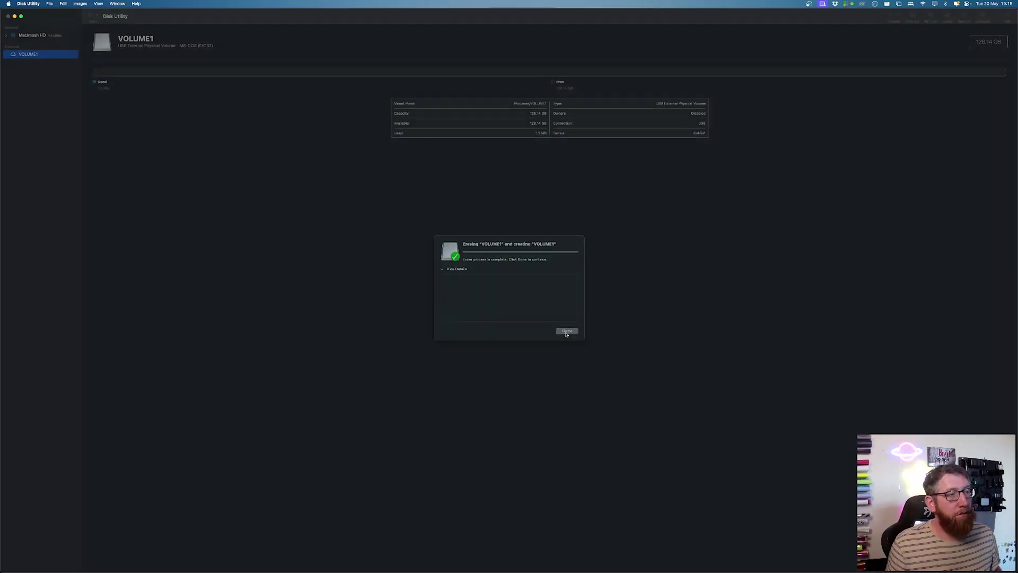
click(140, 35)
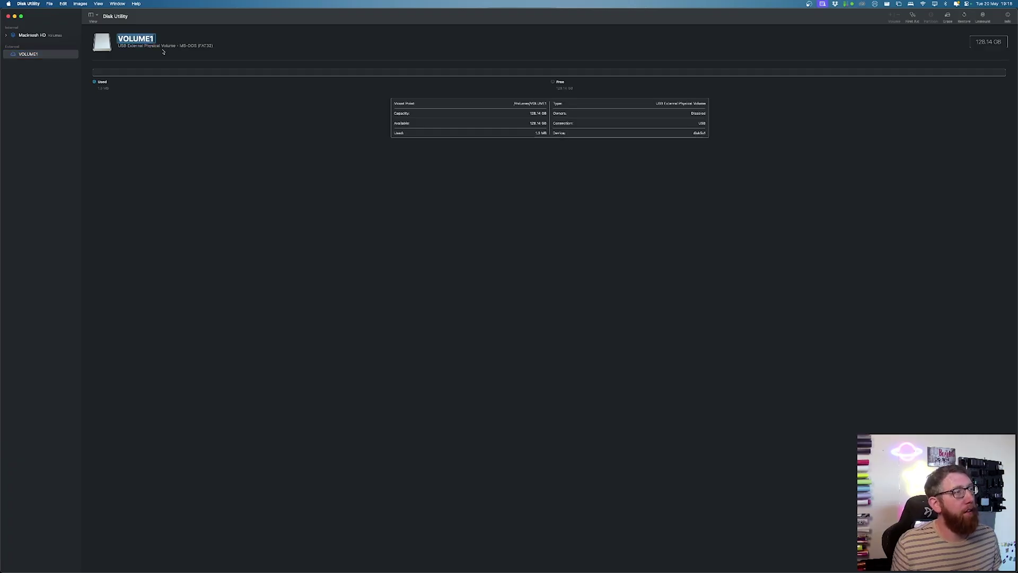
text(TRI)
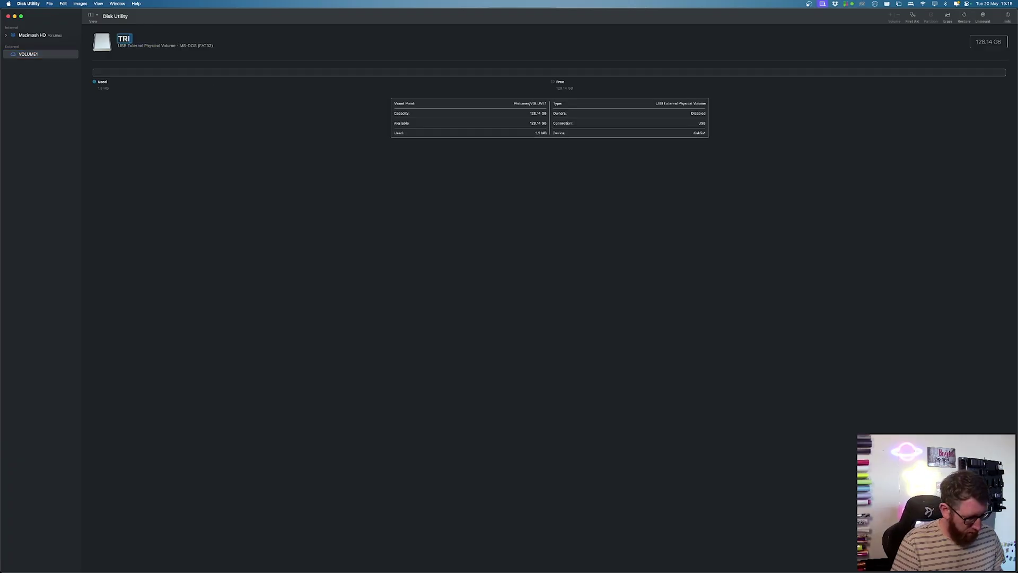
text(UMUI)
key(Return)
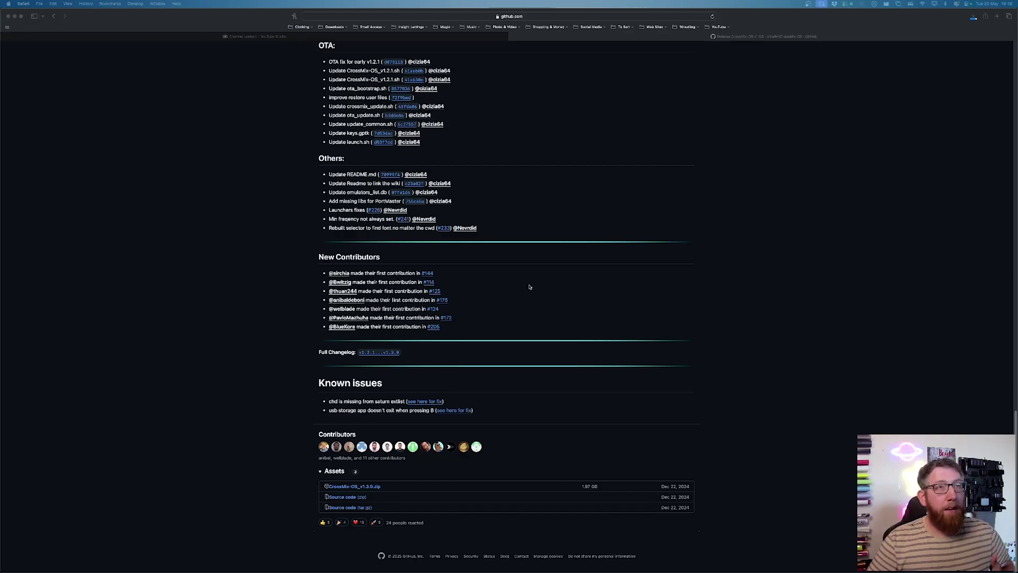
Step: Check the CrossMix-OS_v1.3.0.zip download progress in Safari's Downloads
click(973, 17)
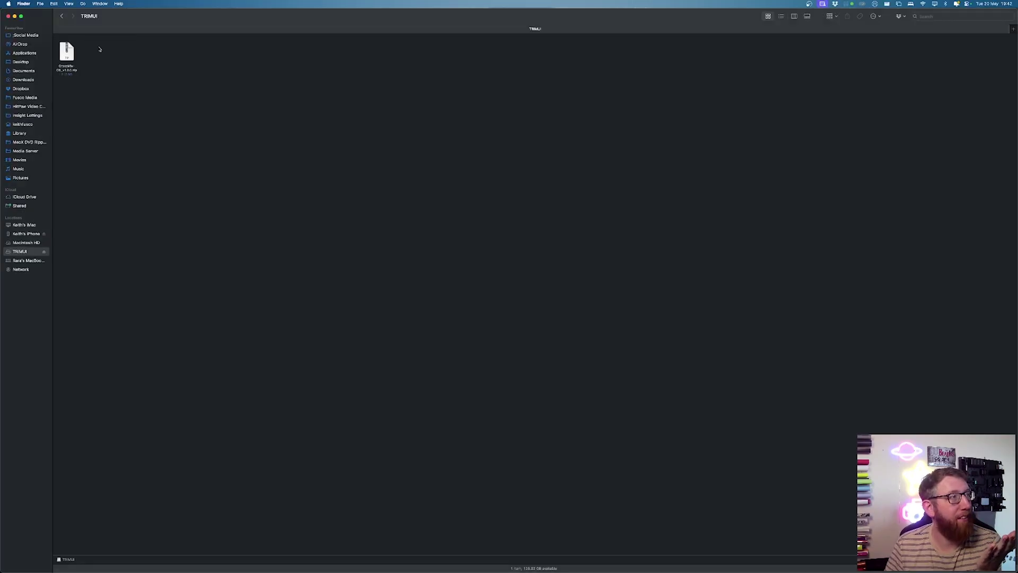
Step: Expand CrossMix-OS_v1.3.0.zip on the TRIMUI card with Archive Utility
double_click(67, 53)
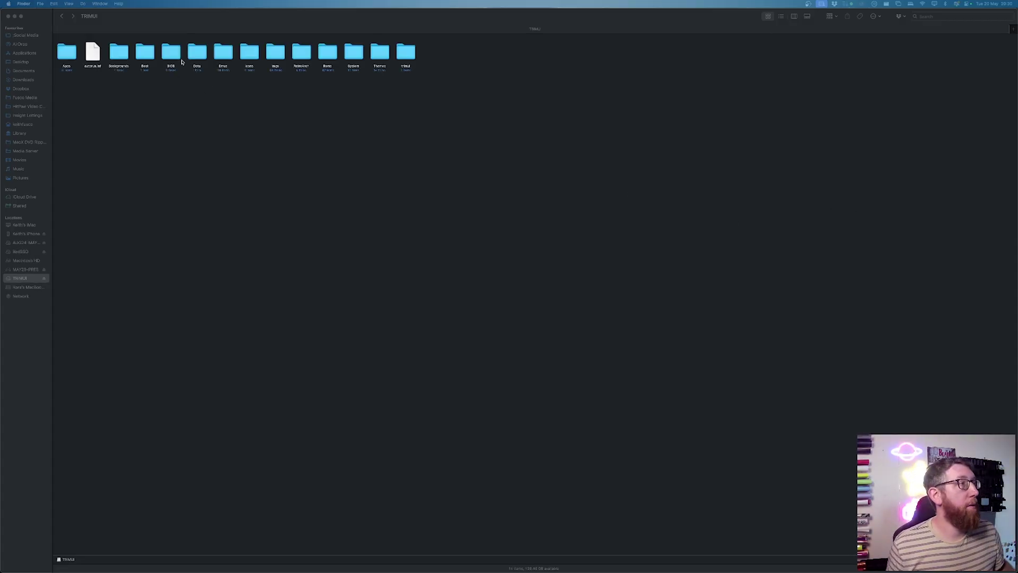
Step: Paste the copied BIOS files into TRIMUI's BIOS folder, replacing the duplicate file
click(172, 53)
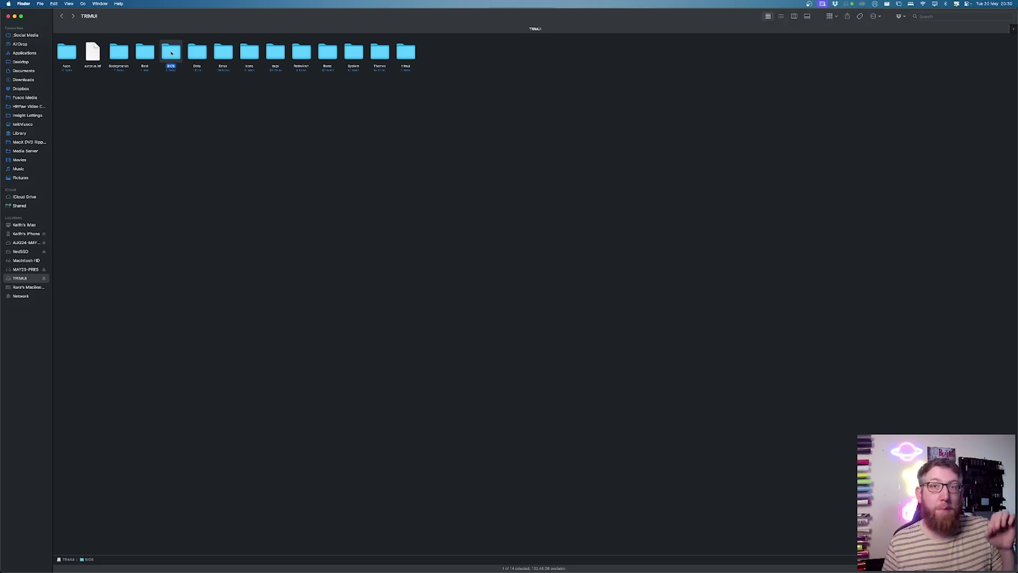
double_click(171, 53)
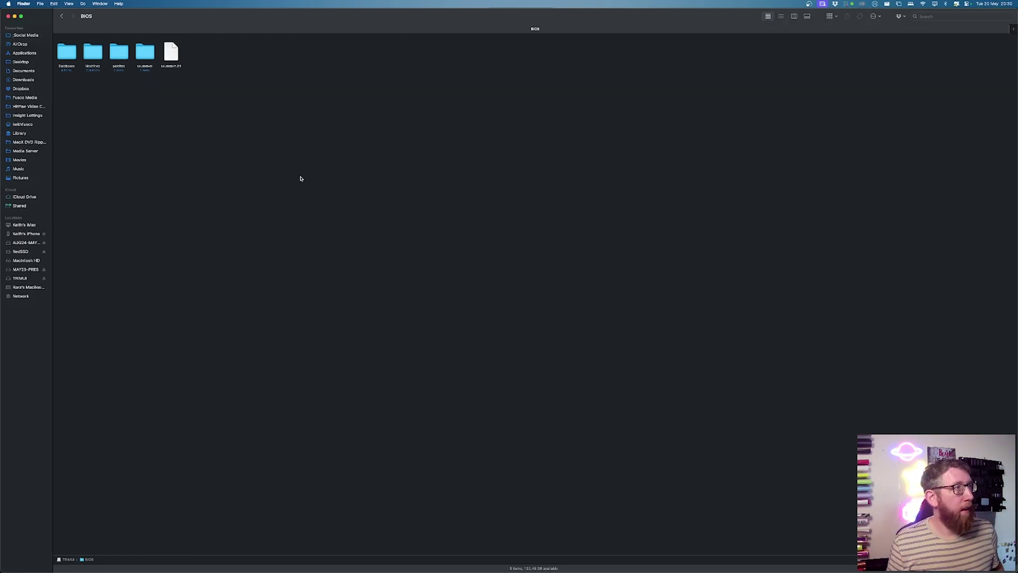
key(super+v)
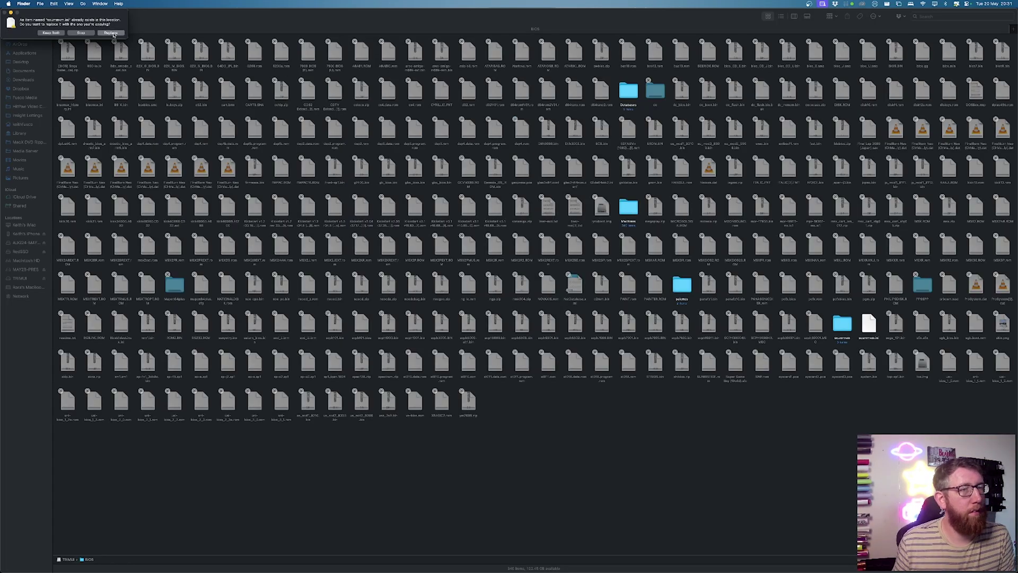
click(111, 32)
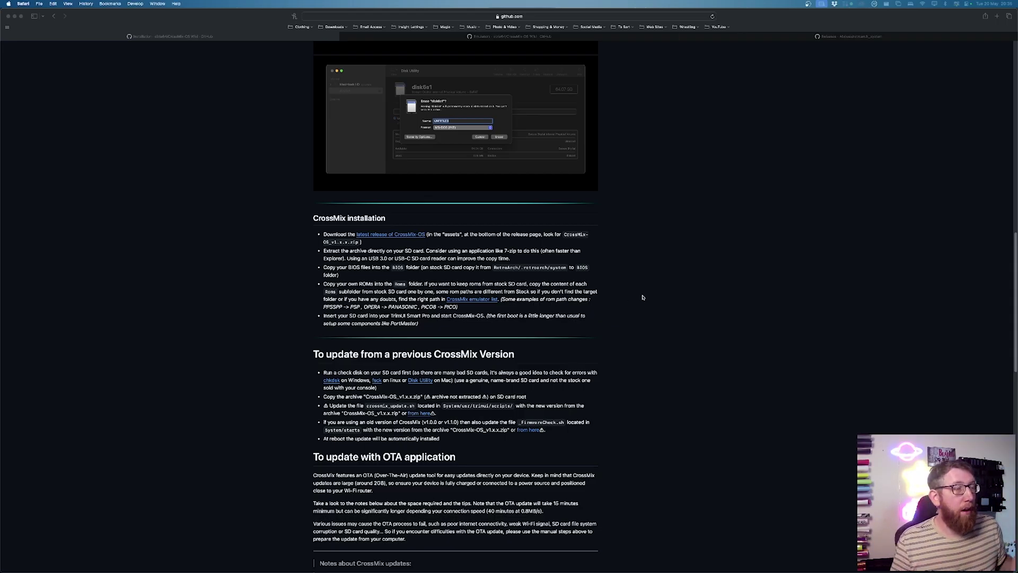
Step: Switch from the GitHub installation page back to Finder's BIOS folder
key(super+Tab)
key(Tab)
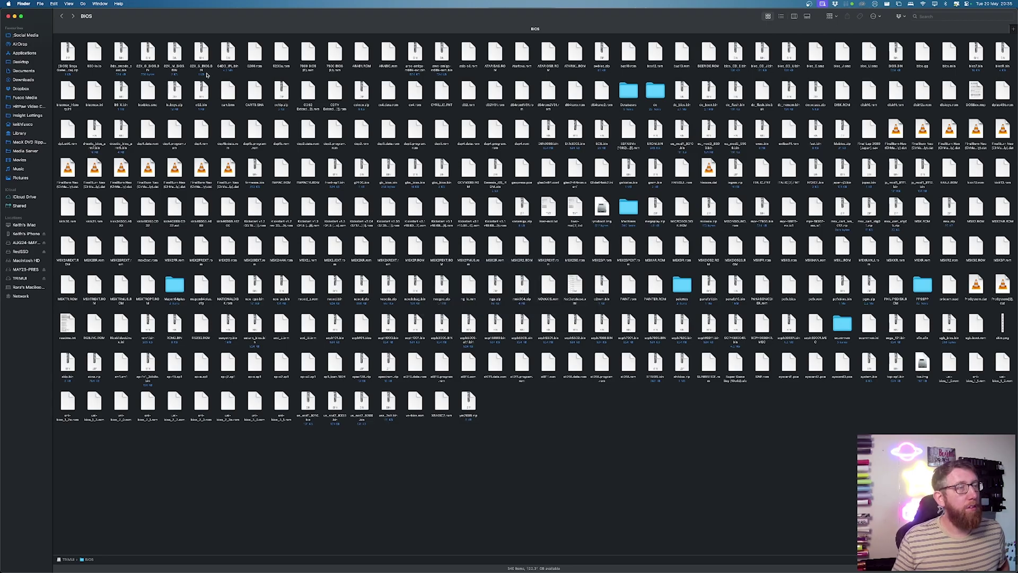
Step: Paste the ROM folders into TRIMUI's Roms folder, replacing the existing ATARI2600 and ATARI7800 folders
click(60, 17)
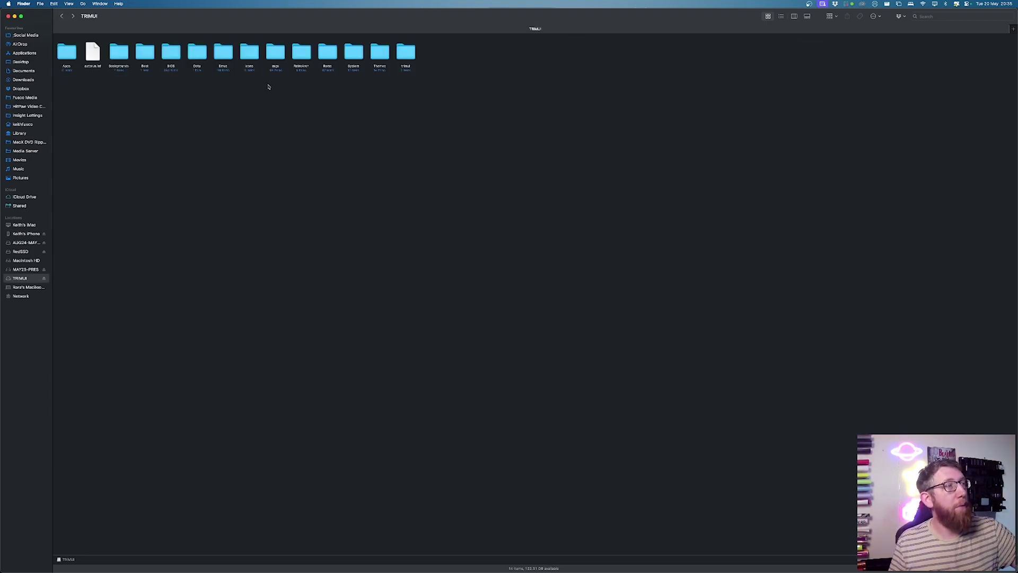
double_click(329, 52)
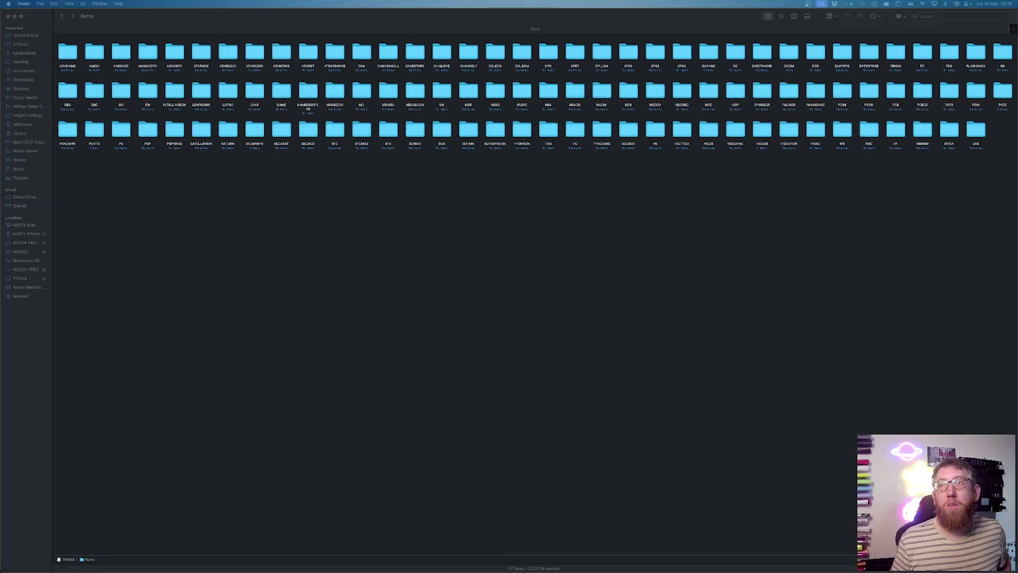
click(599, 232)
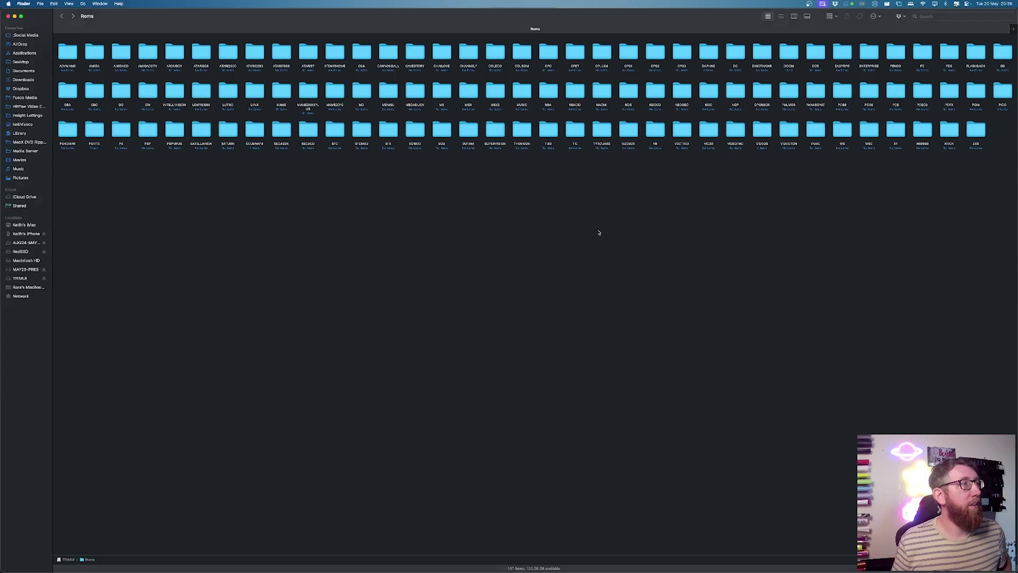
key(super+v)
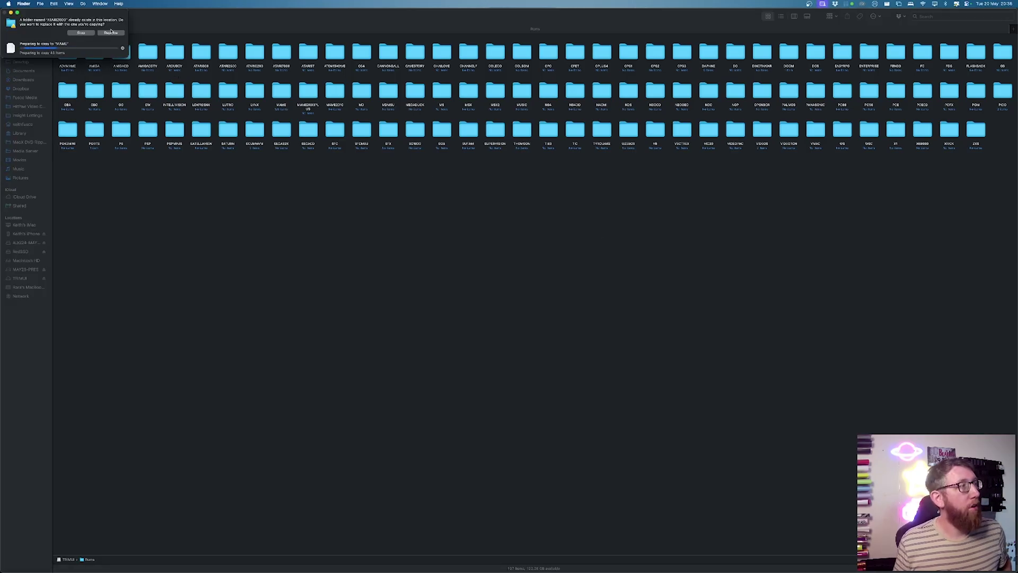
click(111, 32)
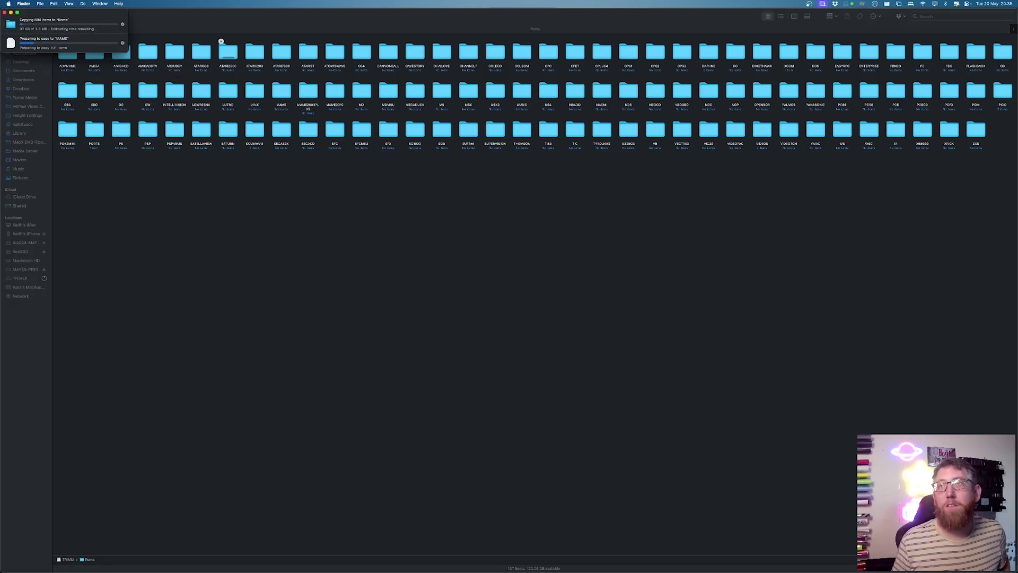
click(554, 221)
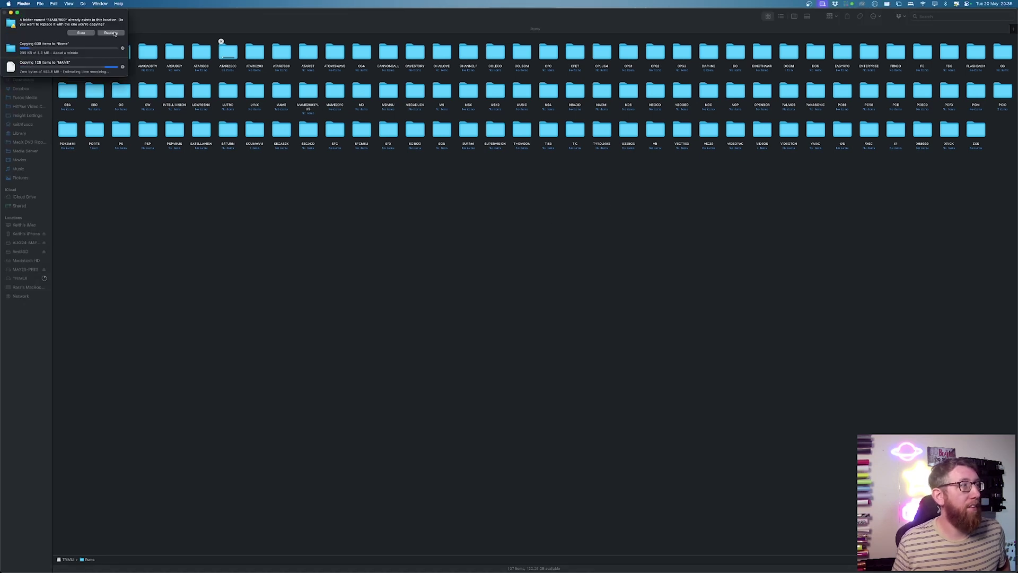
click(110, 33)
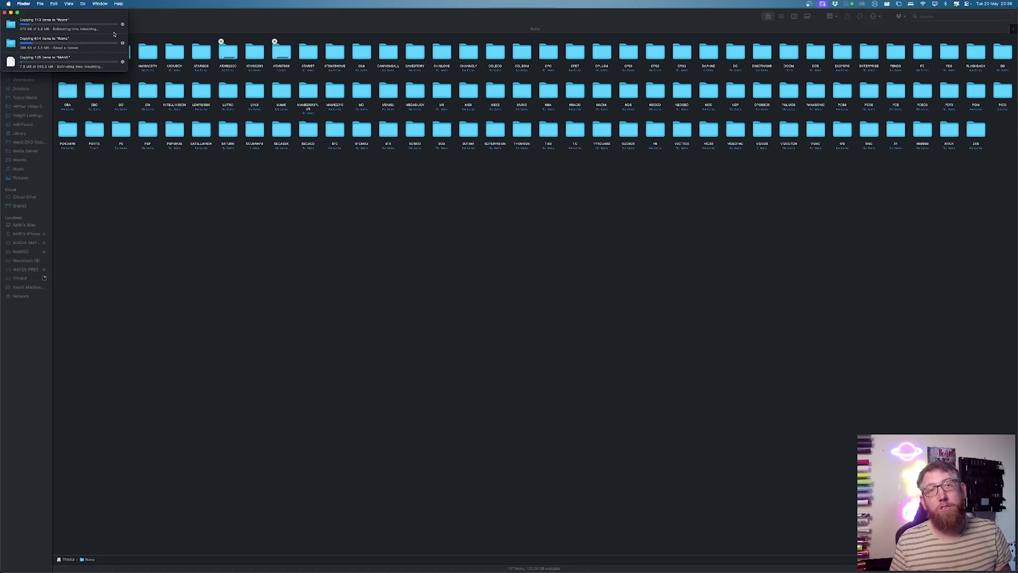